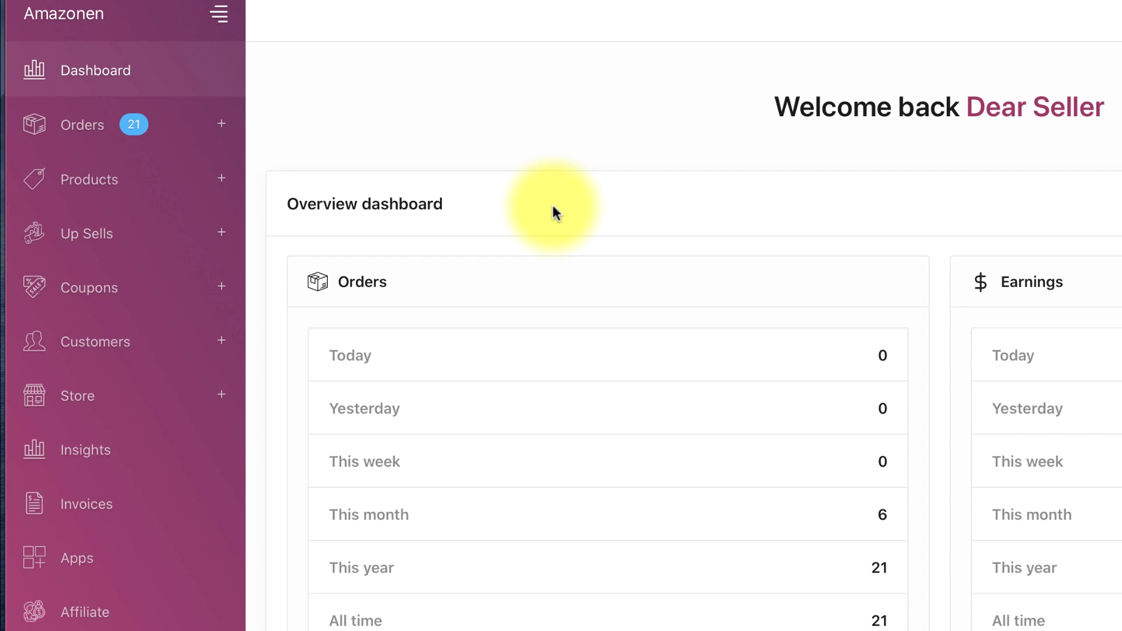
Expand the Orders section in the dashboard sidebar.
click(162, 121)
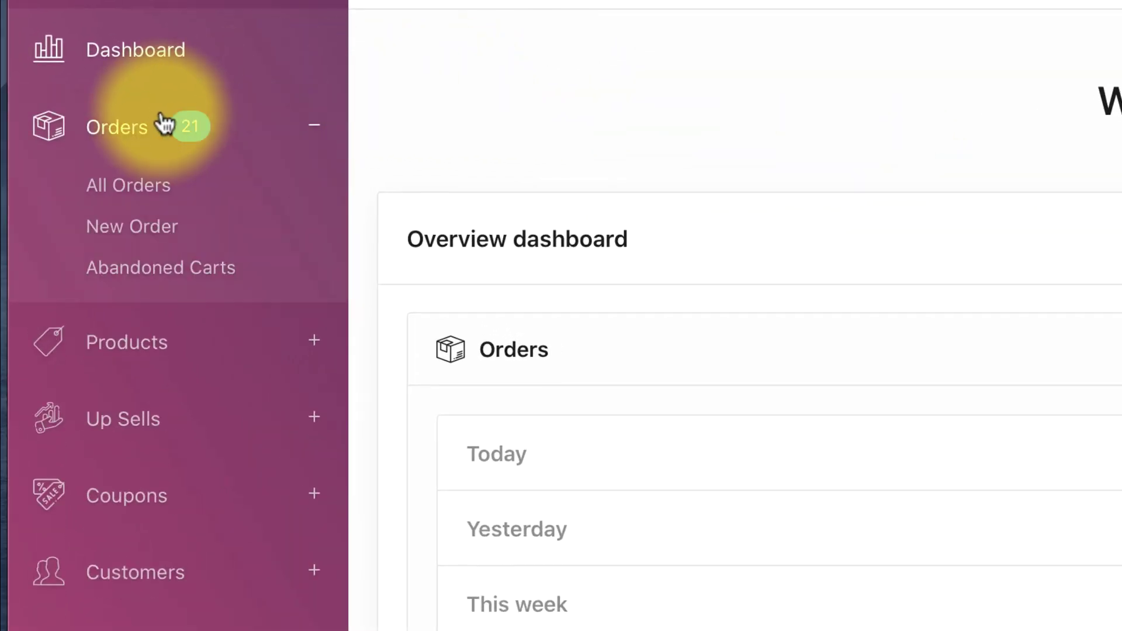
Go to Abandoned Carts and list the unreminded 'Test' cart from 22 hours ago.
click(278, 273)
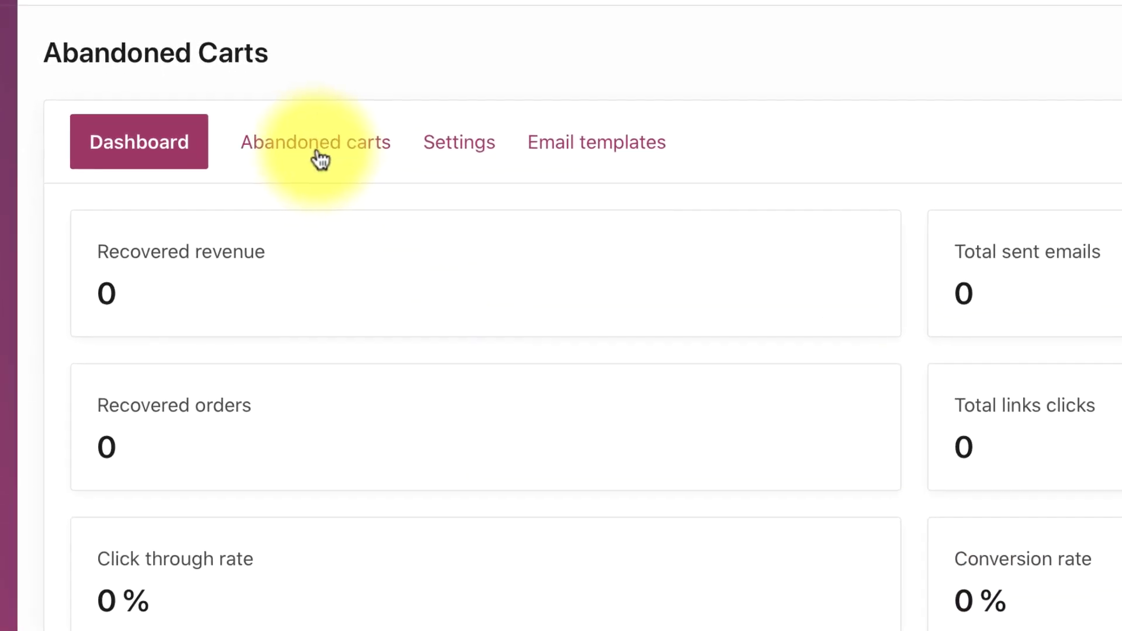
click(317, 150)
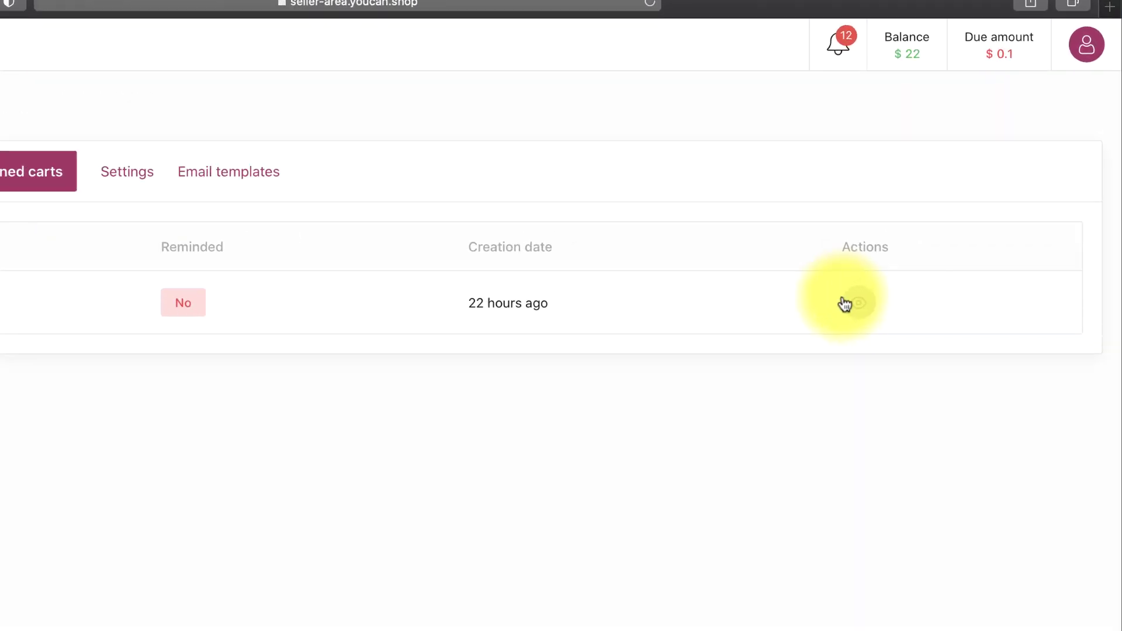
Review the Dumpling Mould cart (23.97 $) and convert it into an order.
click(927, 232)
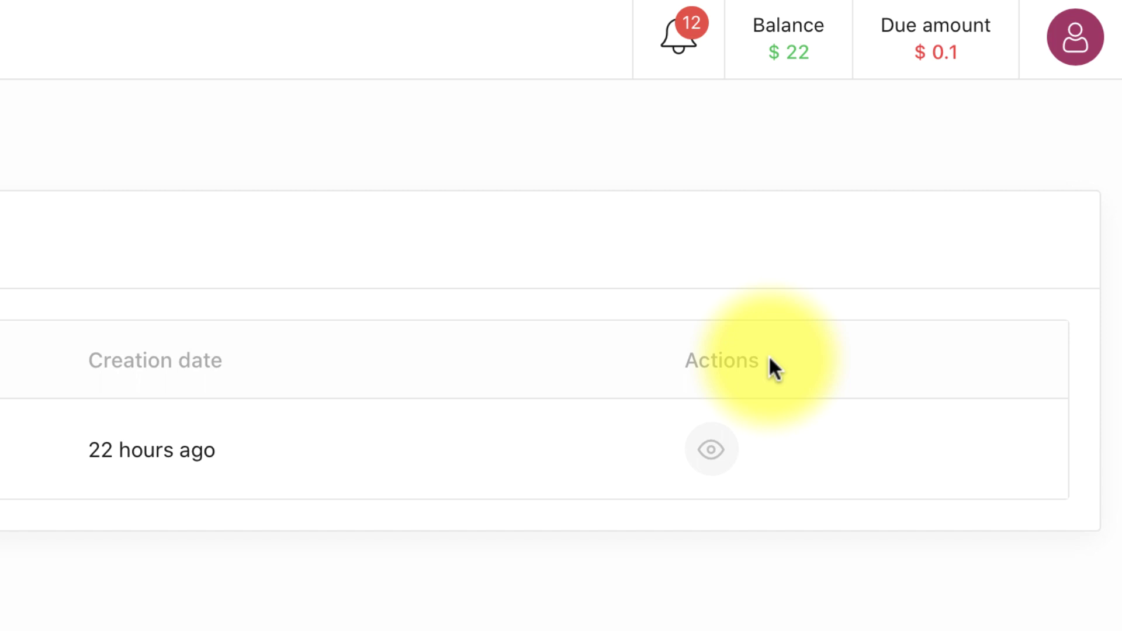
click(716, 449)
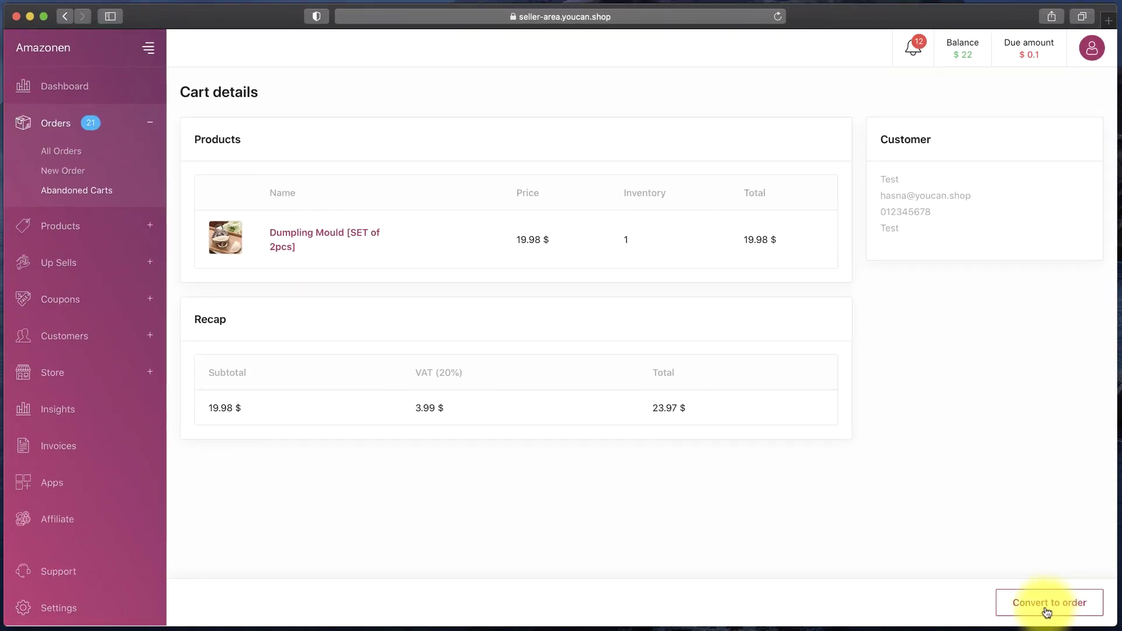
click(1047, 603)
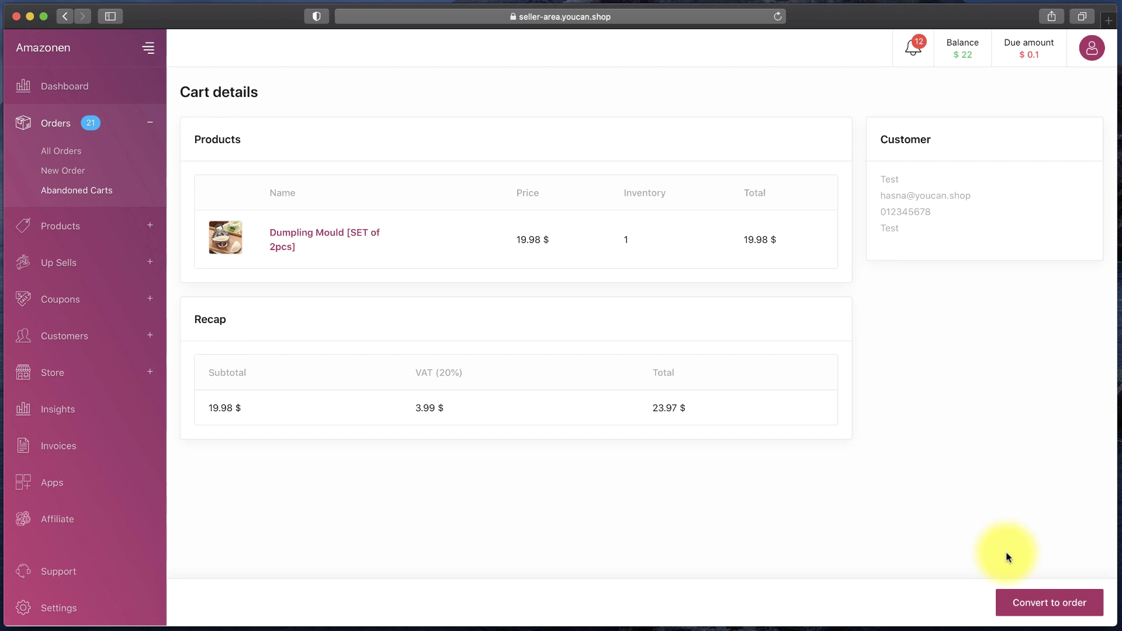
click(1063, 603)
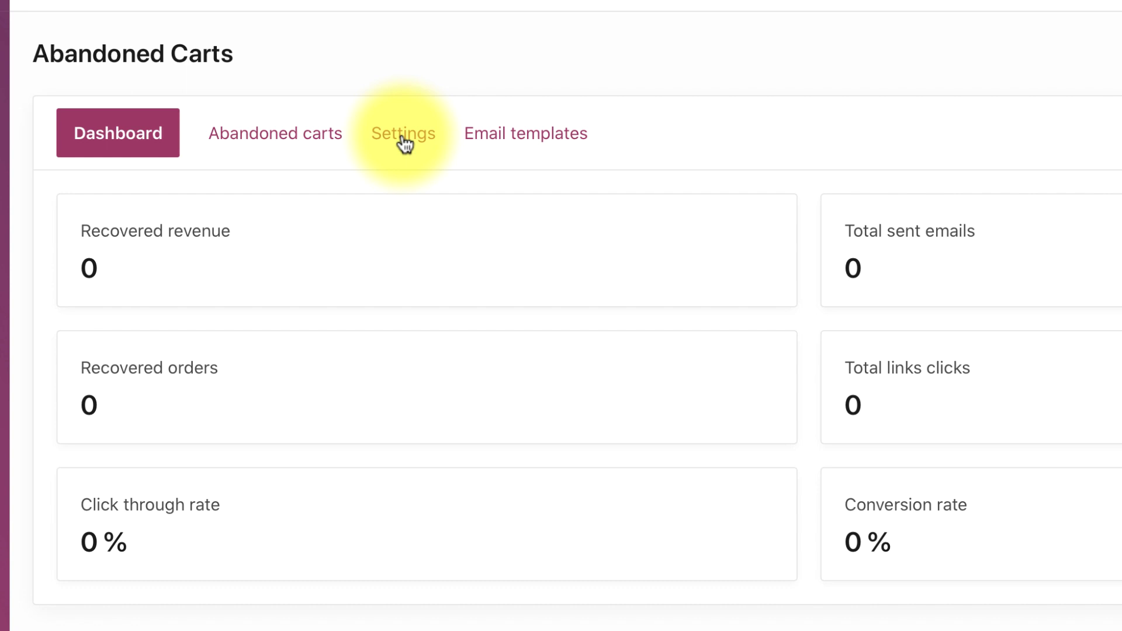
Keep reminder delays at 10 minutes, switch on the second, third and fourth reminders, and save.
click(402, 139)
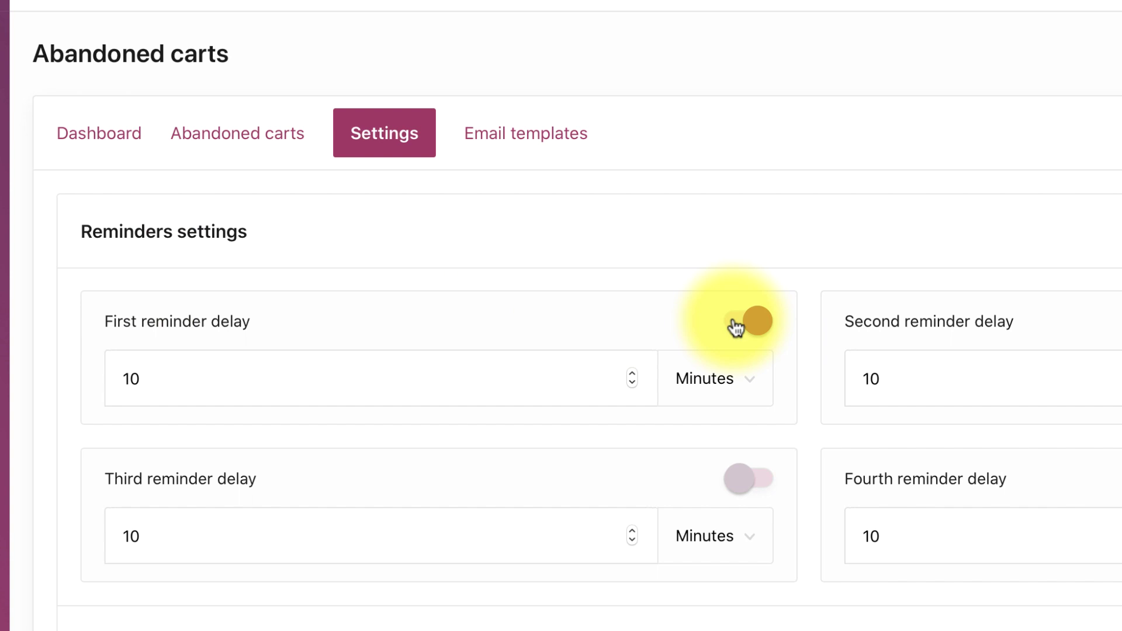
click(997, 369)
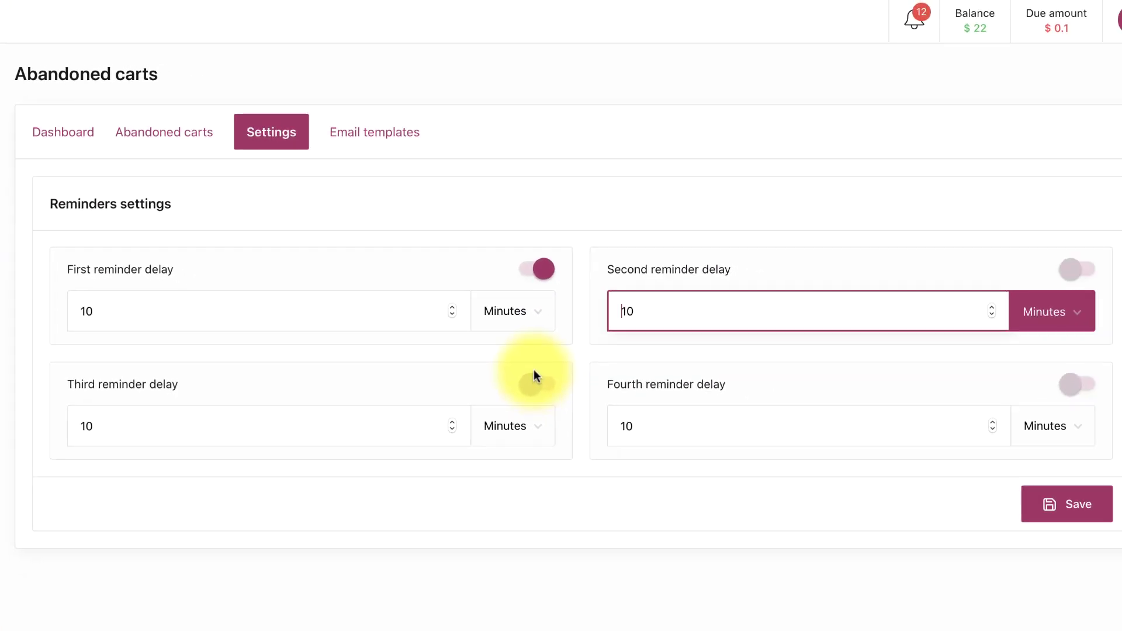
click(494, 317)
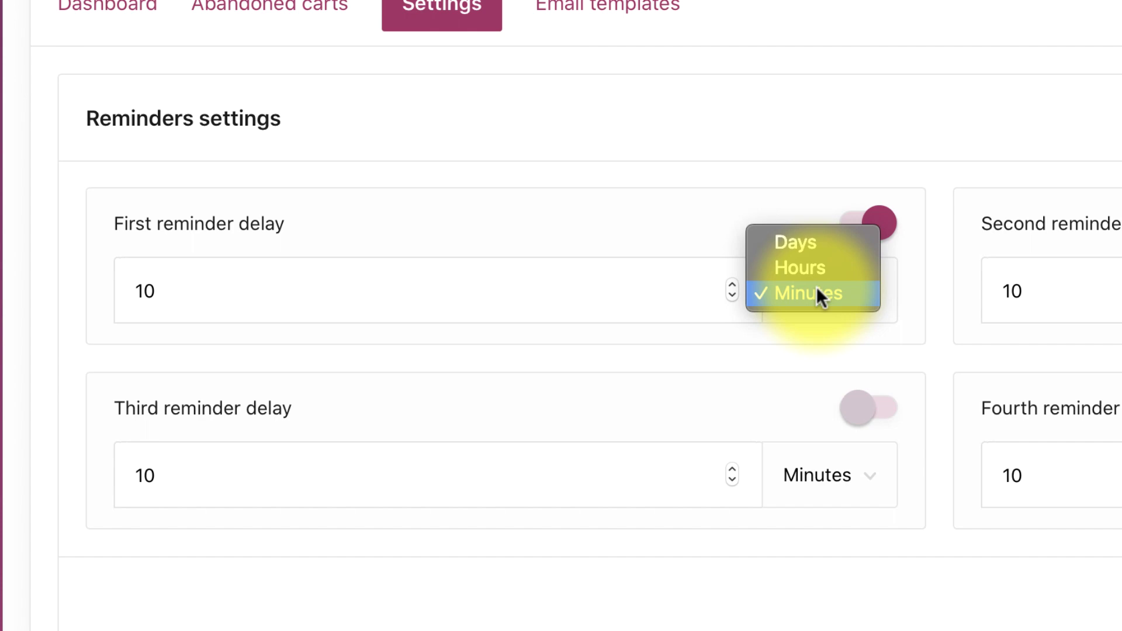
click(817, 292)
click(240, 346)
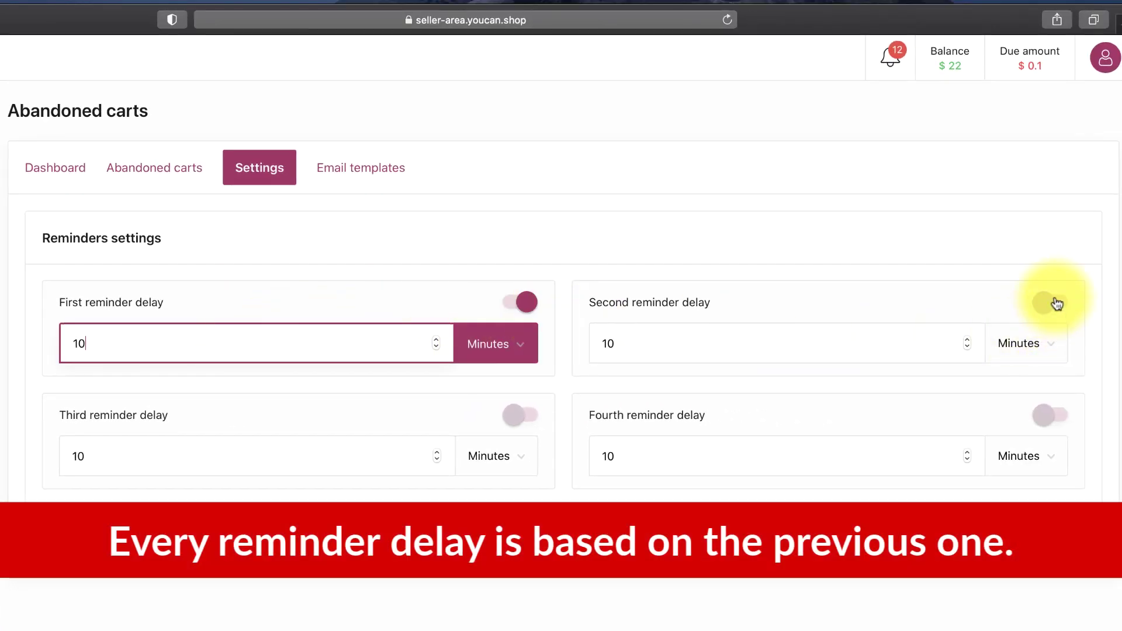
click(1057, 302)
click(1043, 418)
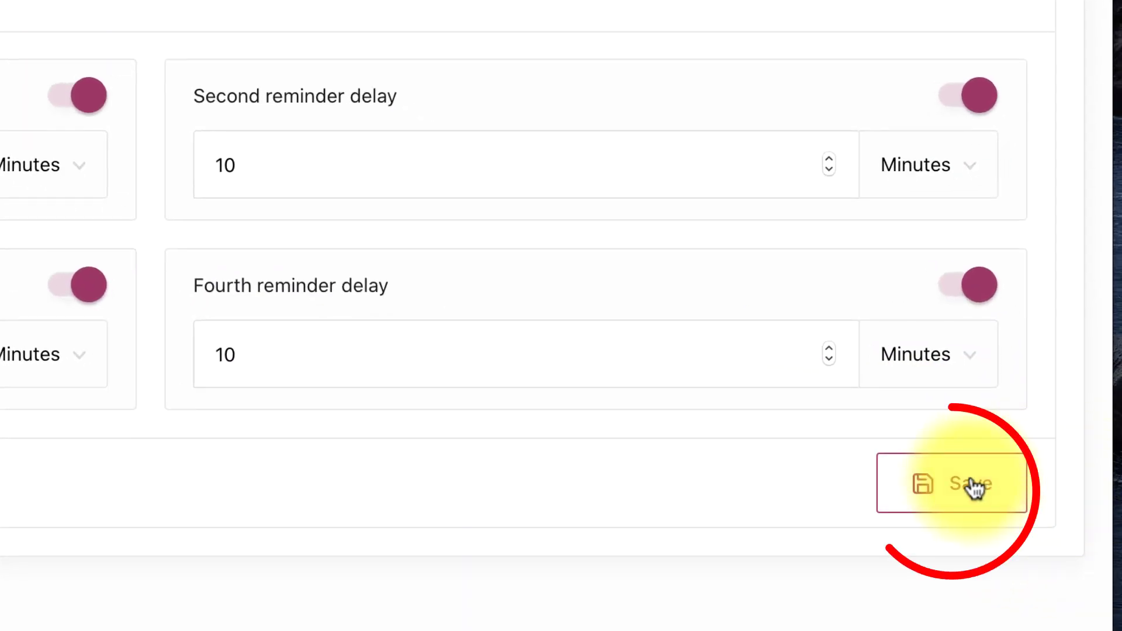
click(972, 486)
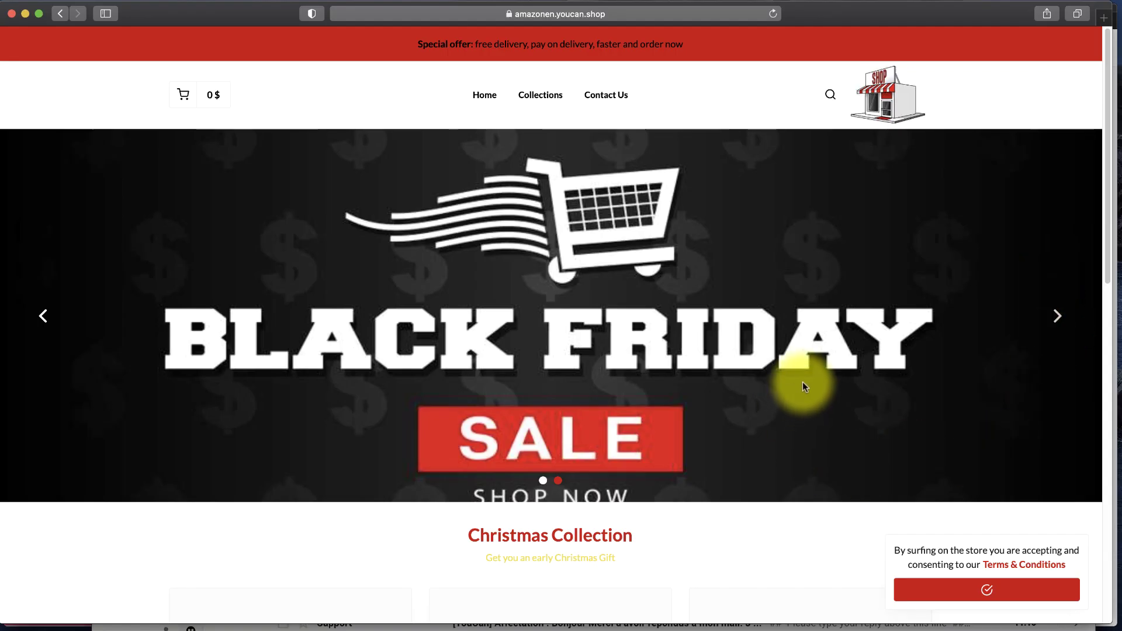
Add the Dumpling Mould to the cart, go to checkout and autofill the customer details.
scroll(804, 385, down, 10)
click(549, 168)
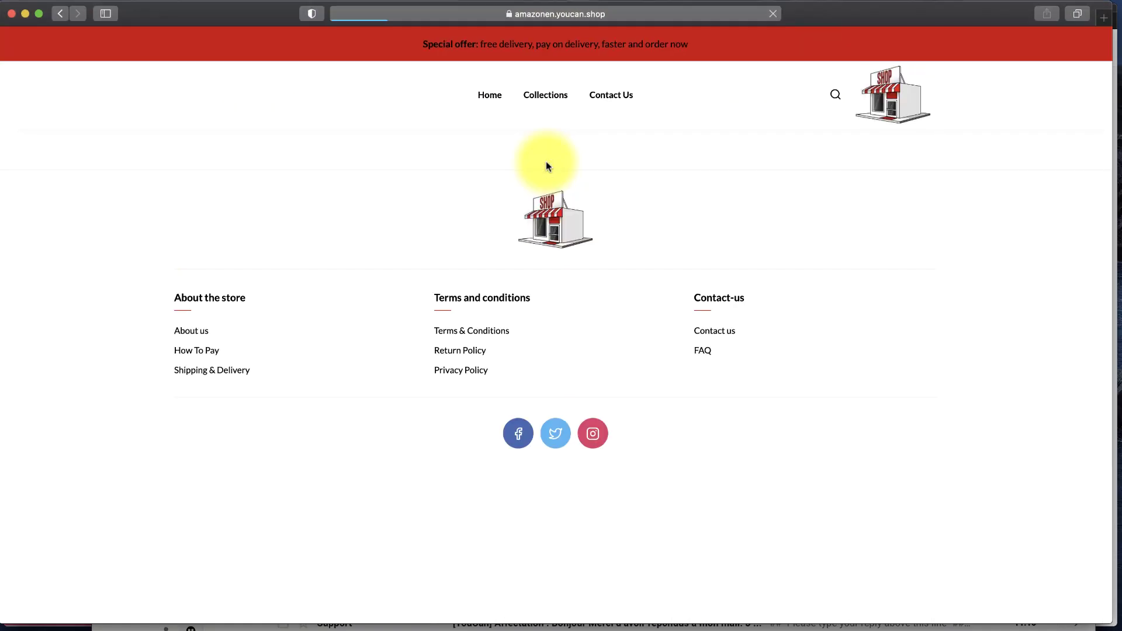
click(671, 233)
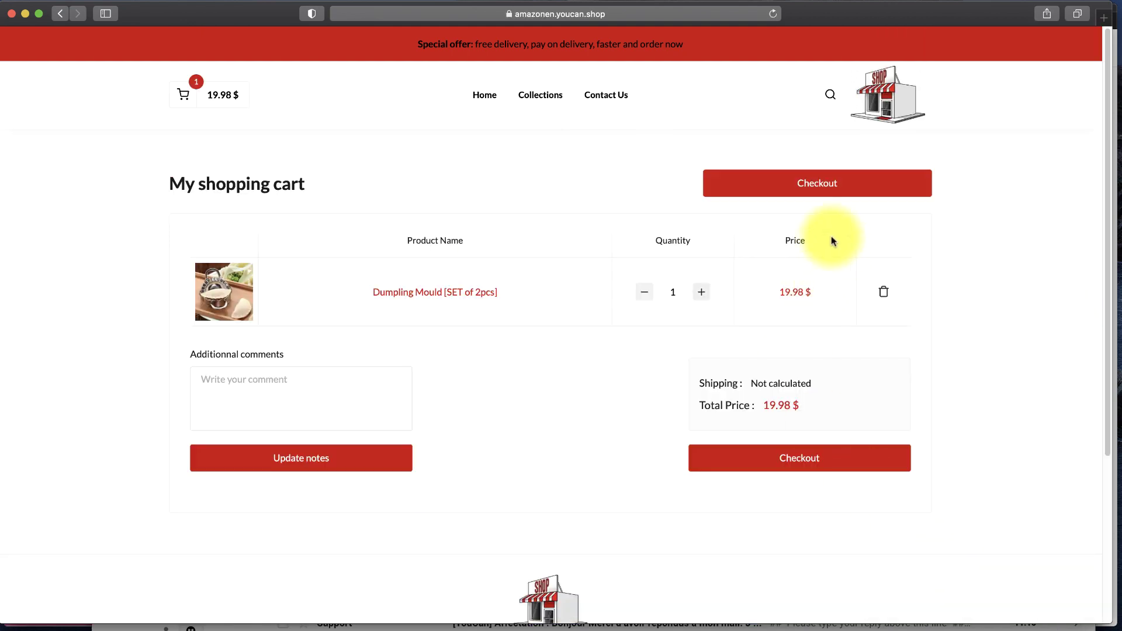
click(802, 184)
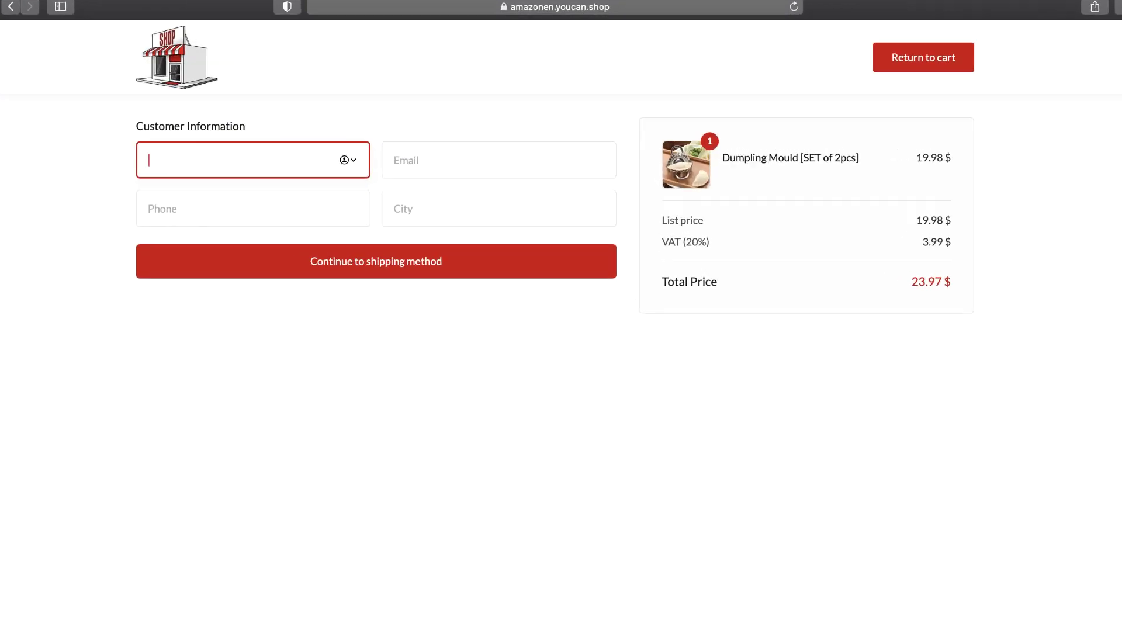
text(Test)
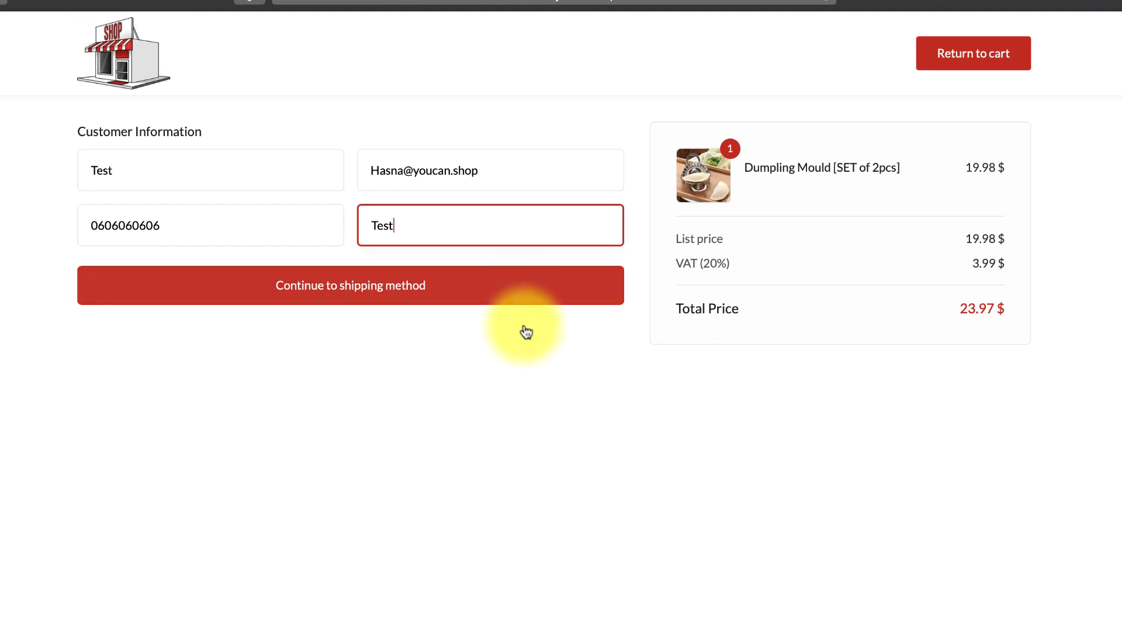
click(401, 288)
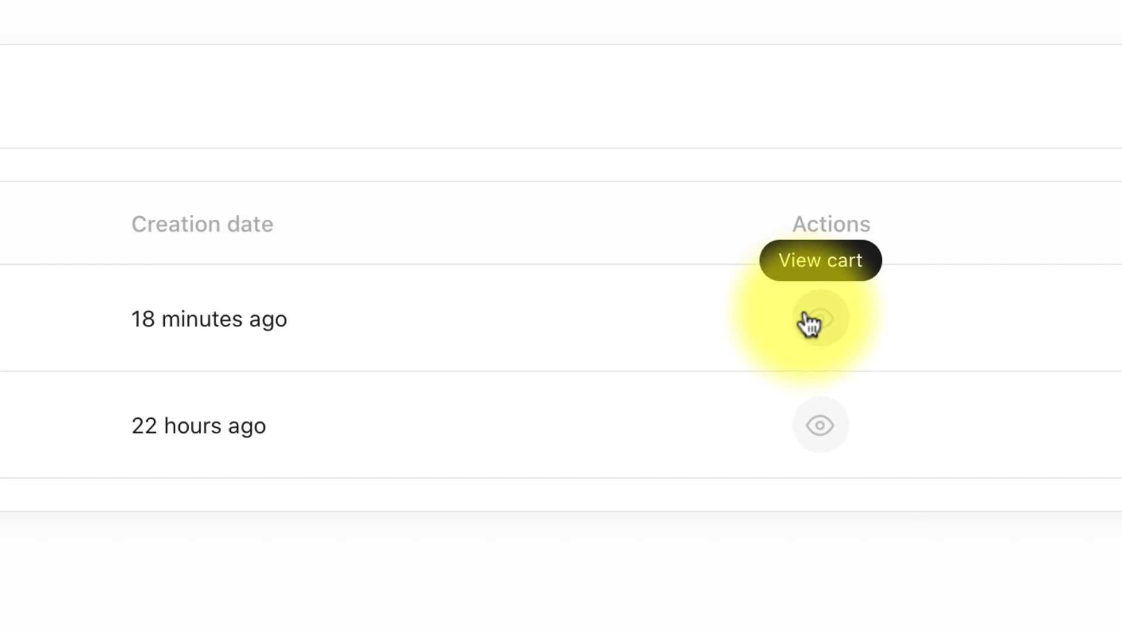
View the 18-minutes-ago cart and scroll down to its Reminders table.
click(809, 321)
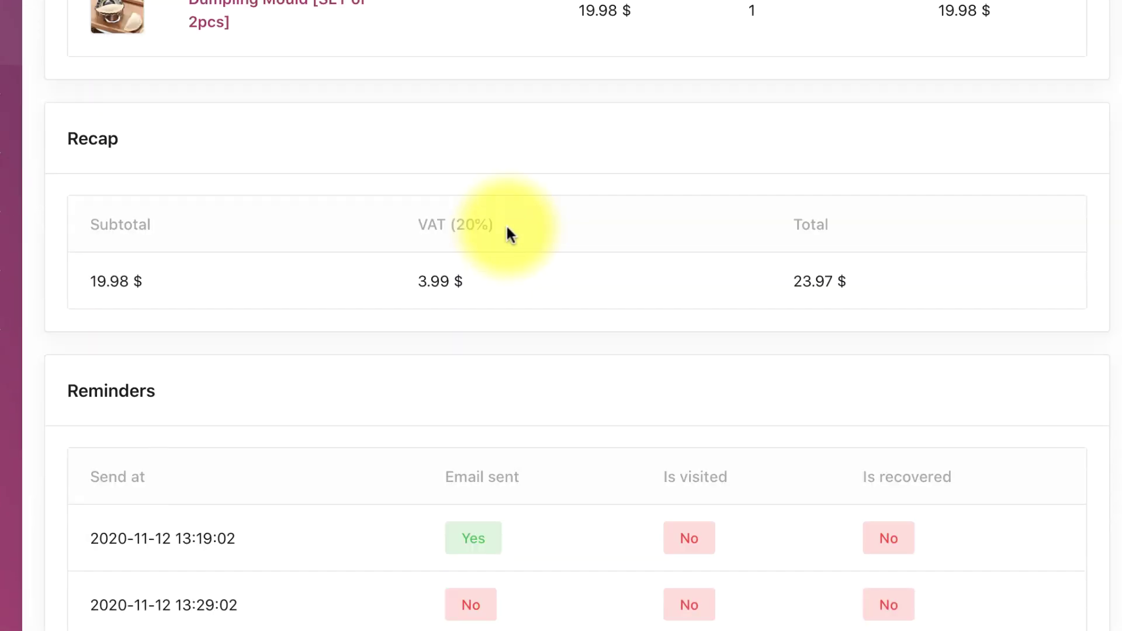
scroll(506, 224, down, 3)
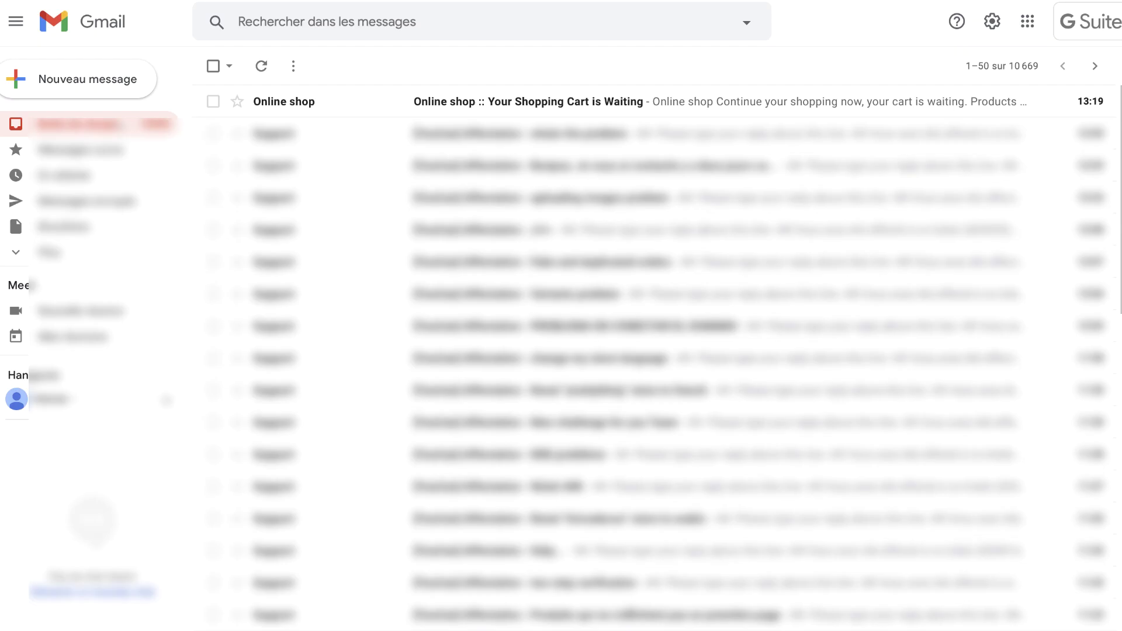
Open the 'Your Shopping Cart is Waiting' email and place the order from its link.
click(452, 104)
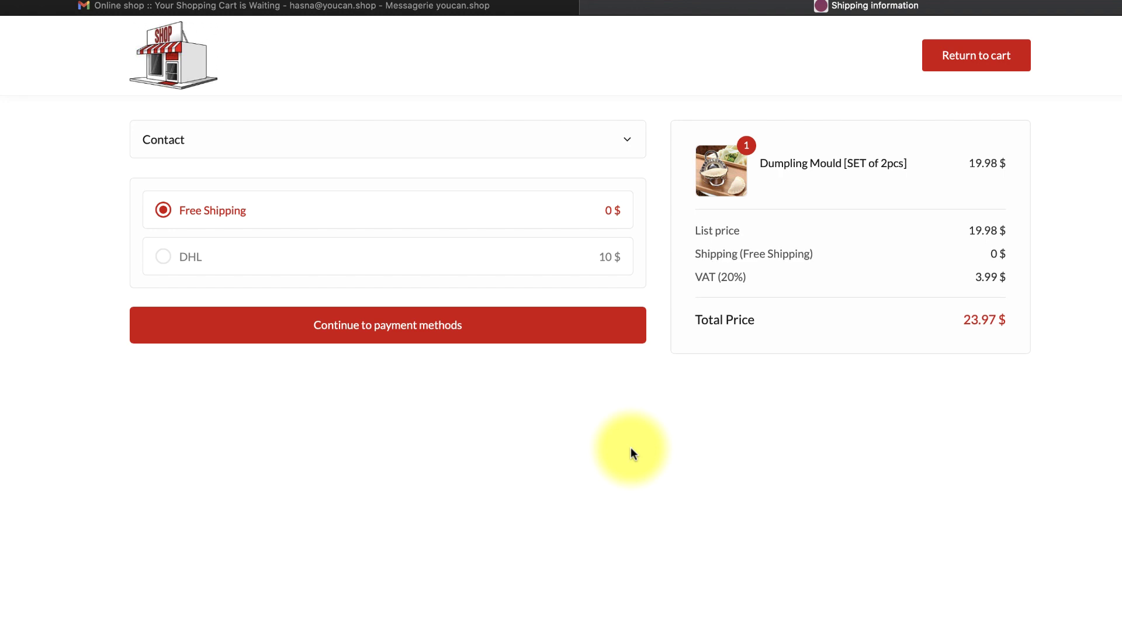
click(383, 332)
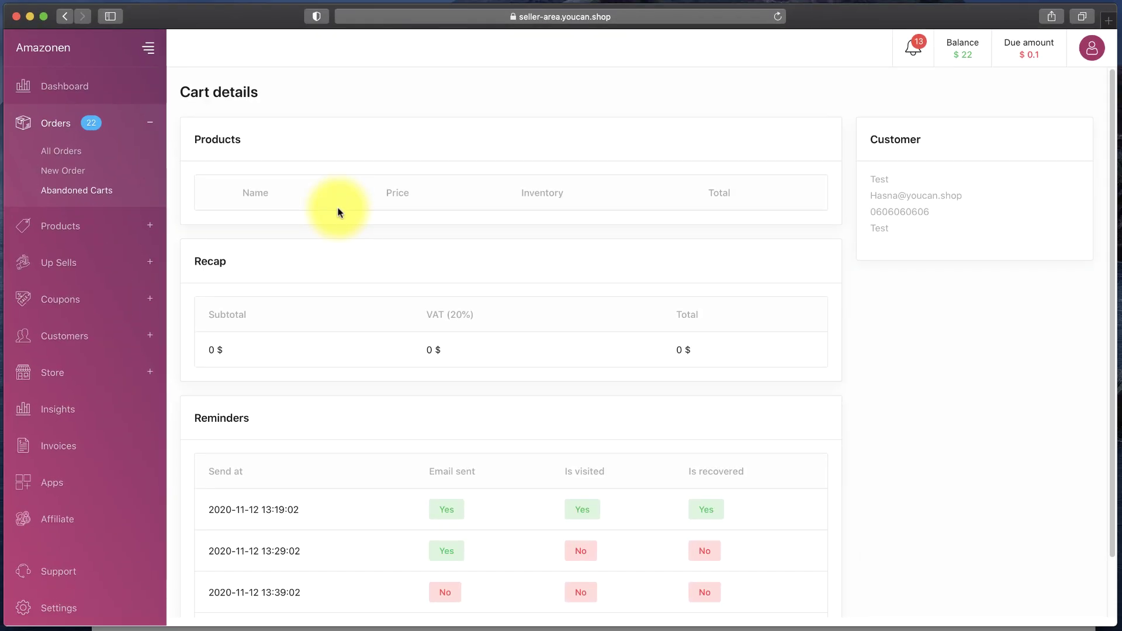
Check order #023 in All Orders, then view the Abandoned Carts dashboard.
click(92, 198)
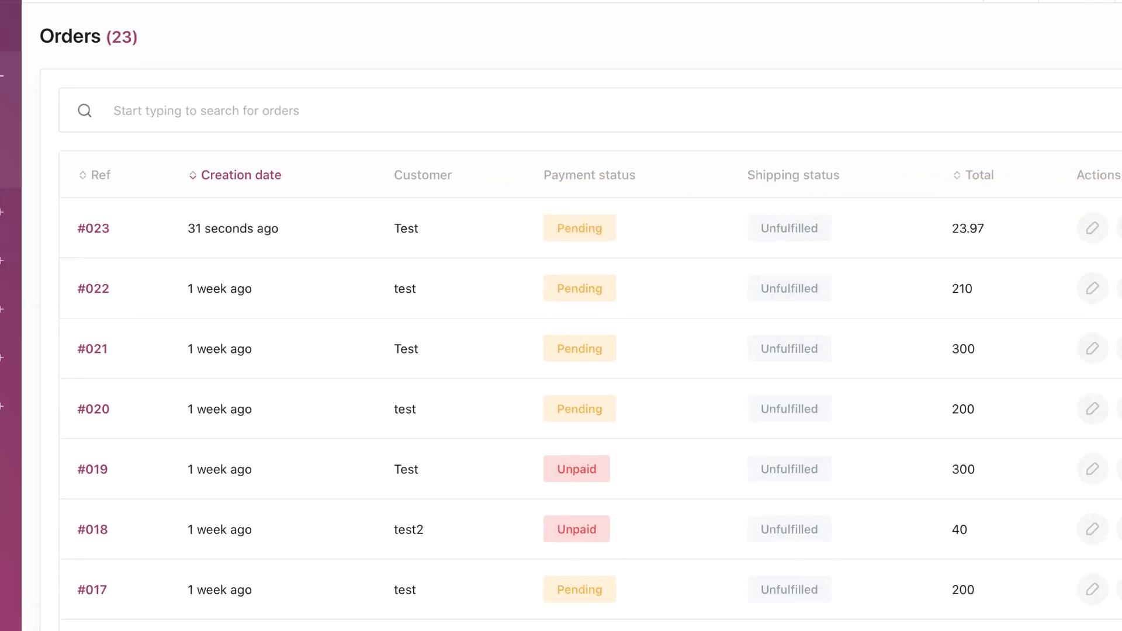
click(77, 191)
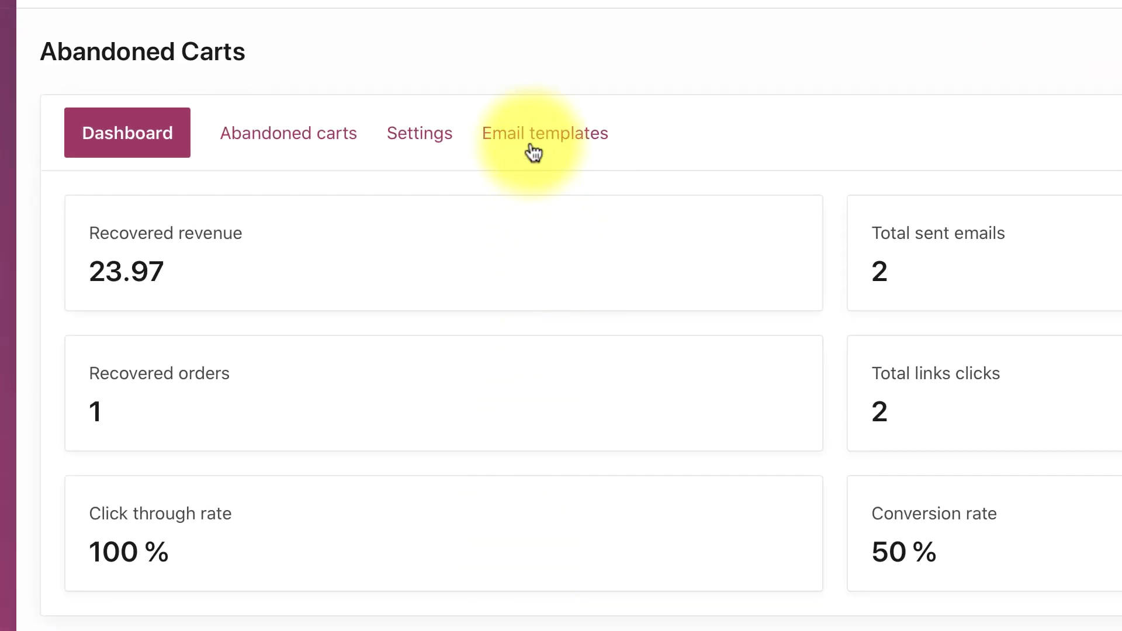
Enable the second reminder template, save it with button text 'Hurry up and buy it now', then toggle it off.
click(533, 137)
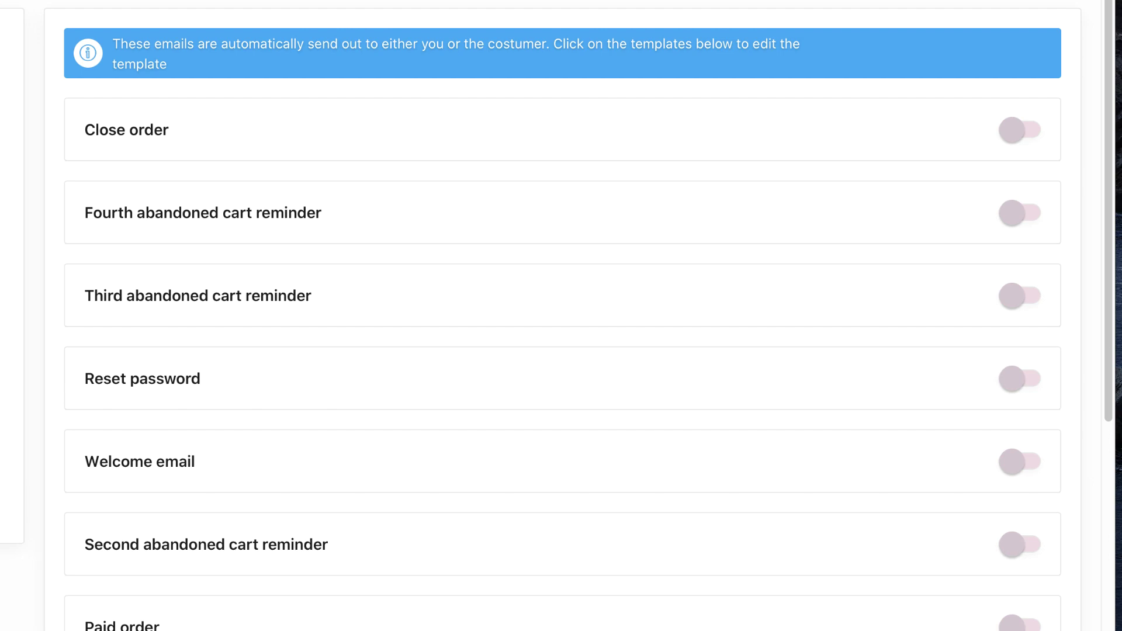
scroll(216, 306, down, 5)
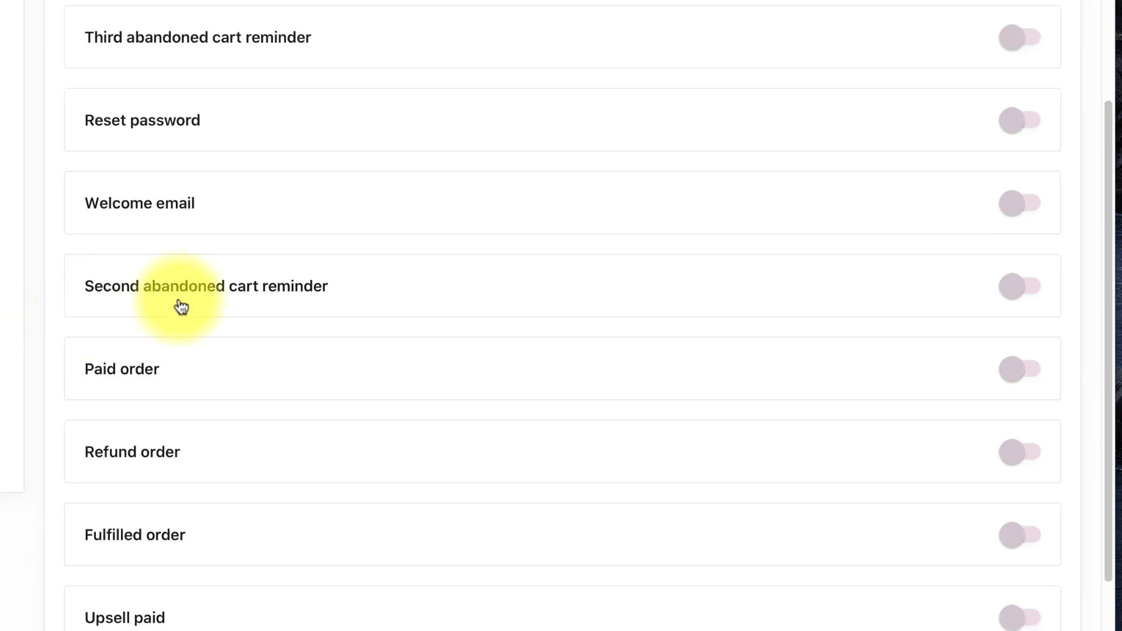
click(1013, 290)
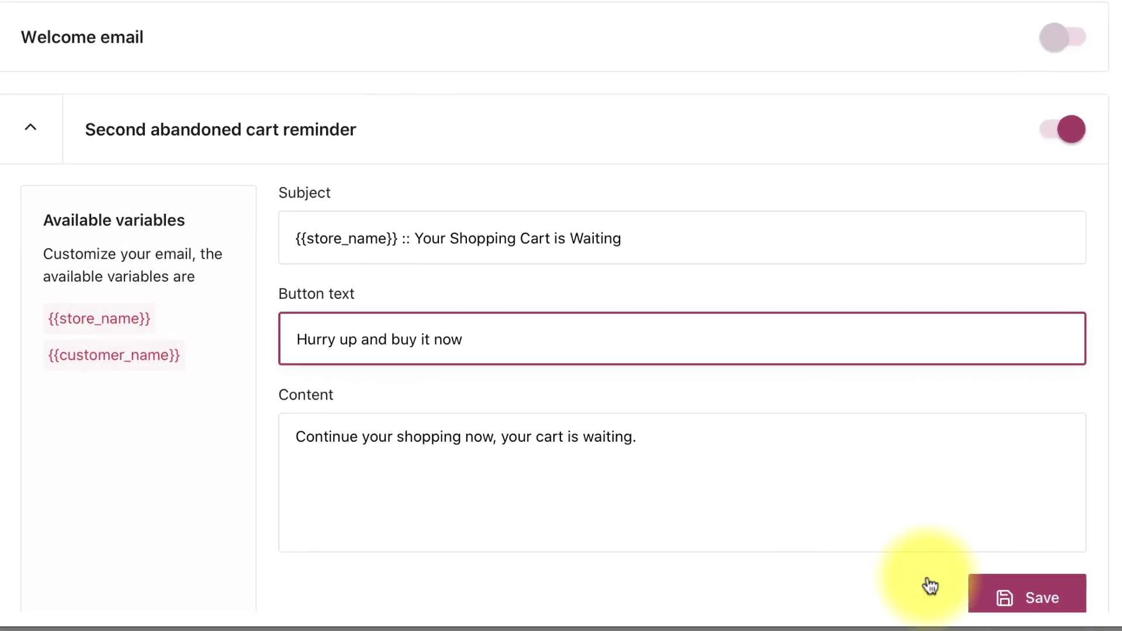
click(1001, 599)
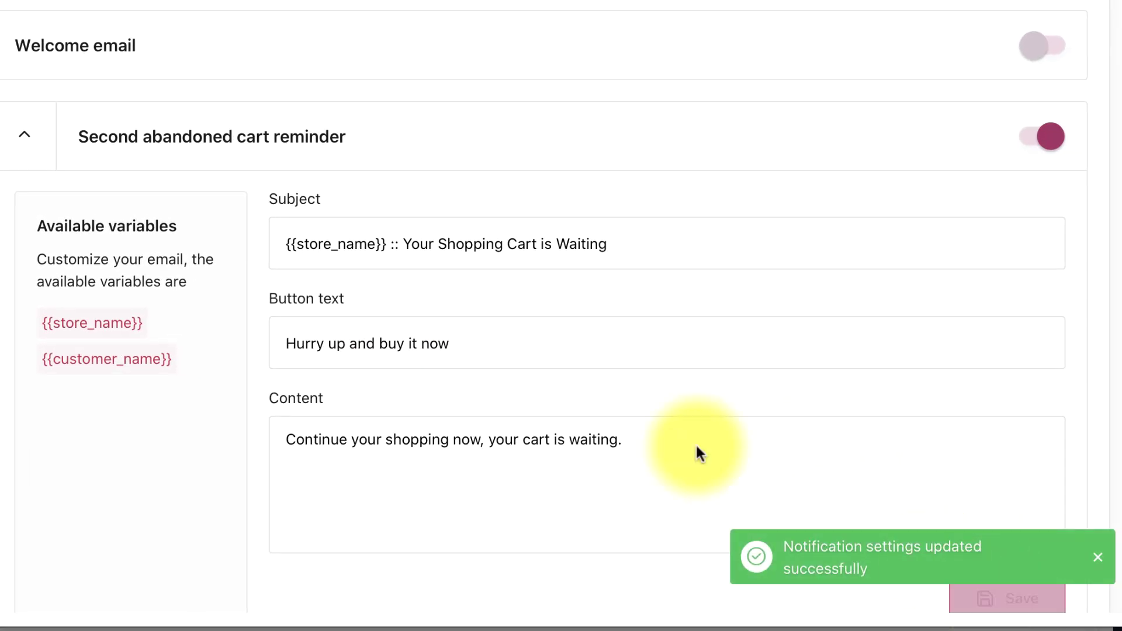
click(60, 183)
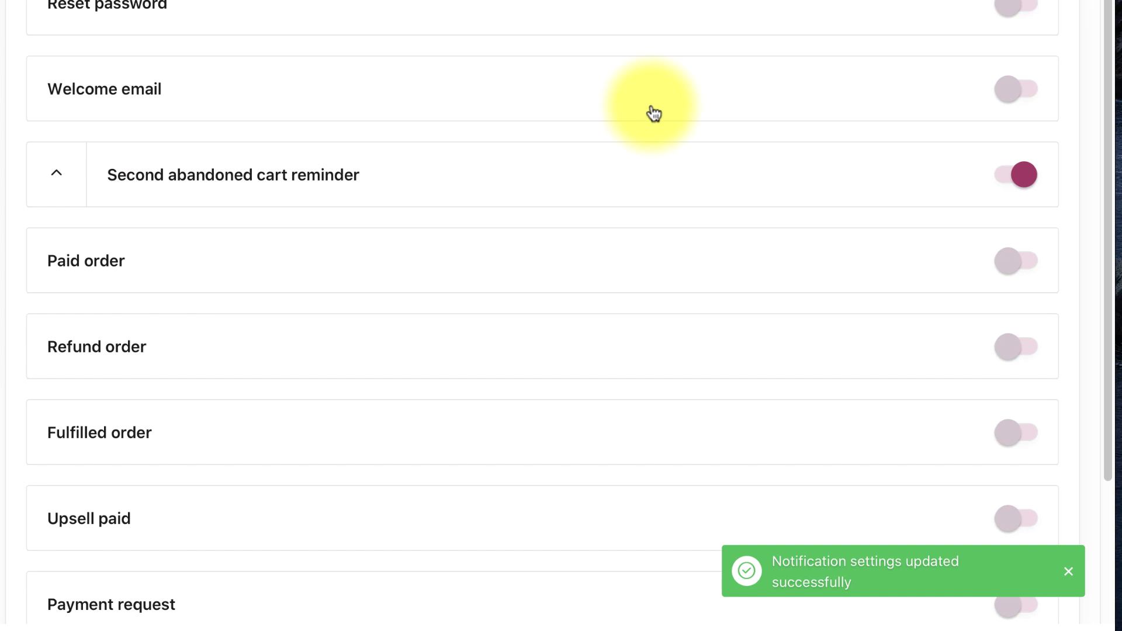
click(1016, 177)
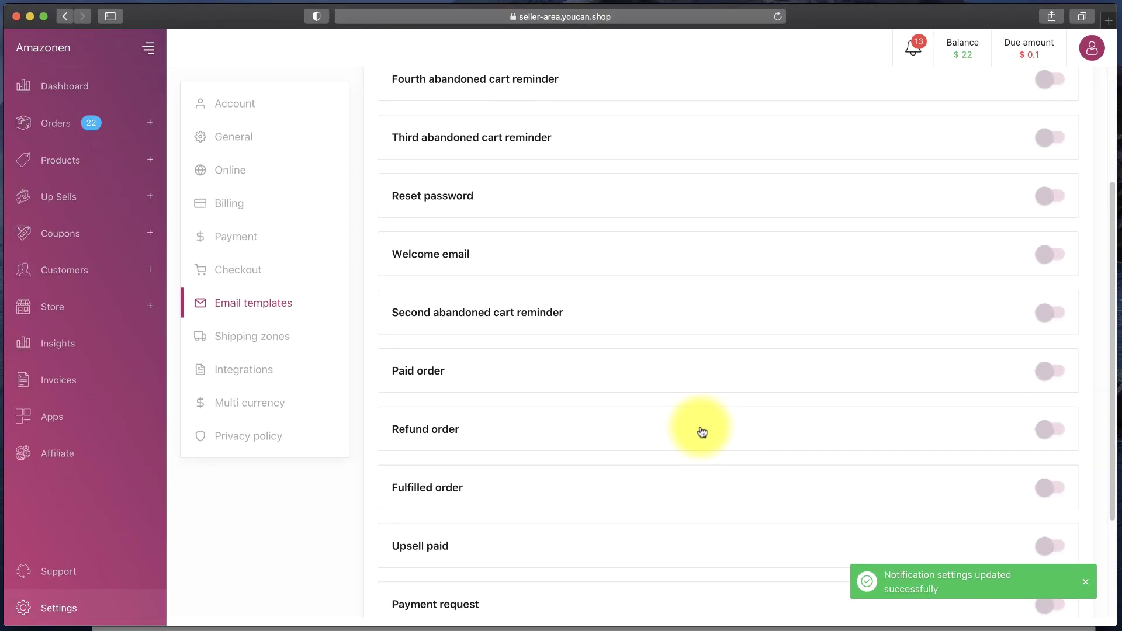
Expand Orders and go back to the Abandoned Carts dashboard.
click(47, 121)
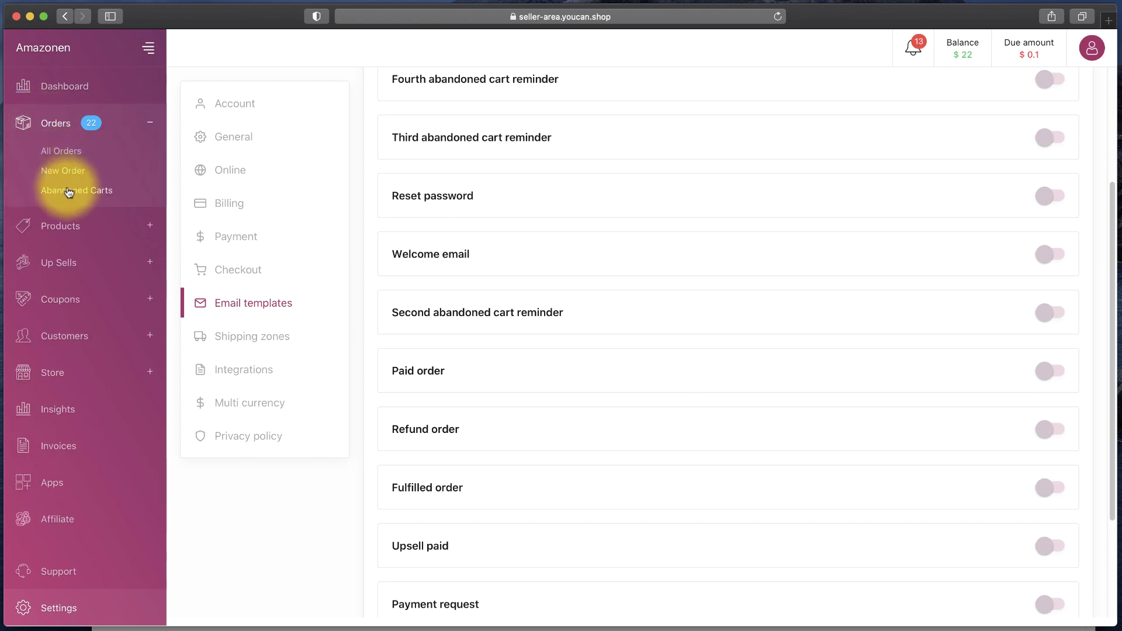
click(69, 190)
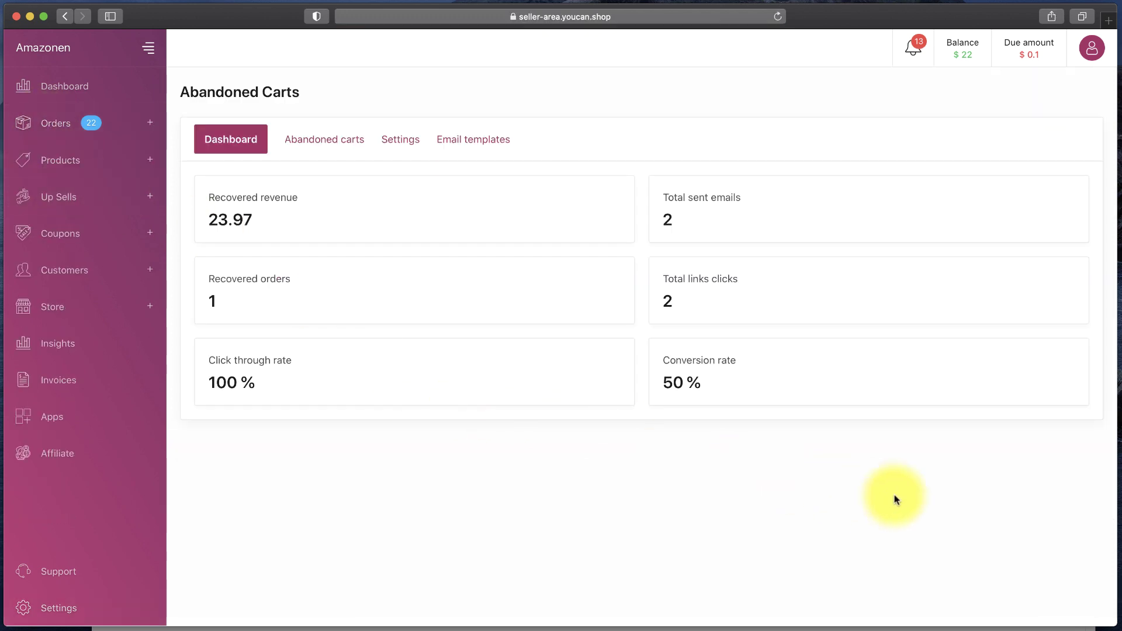